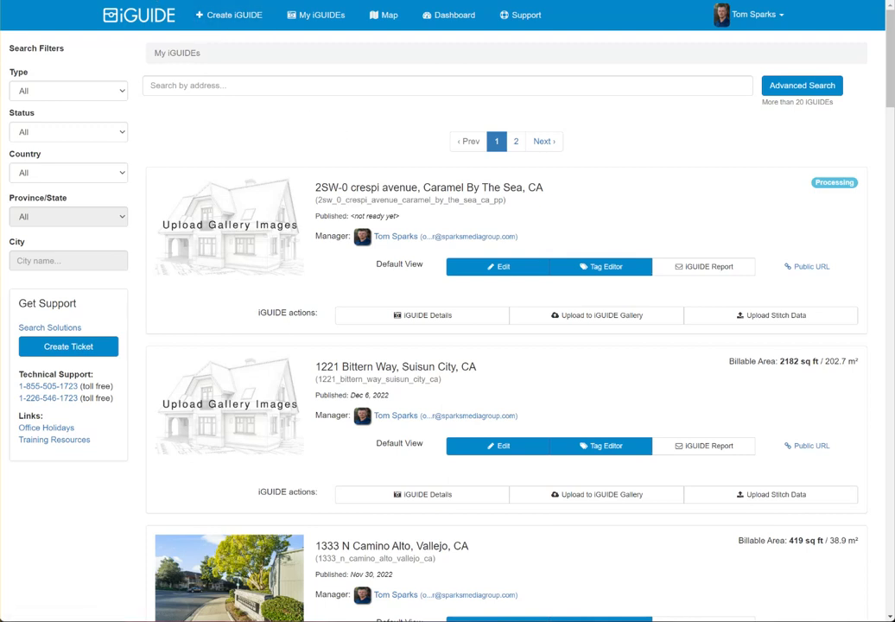
Create a new iGUIDE with Residential as the property industry and the Premium package.
left_click(221, 19)
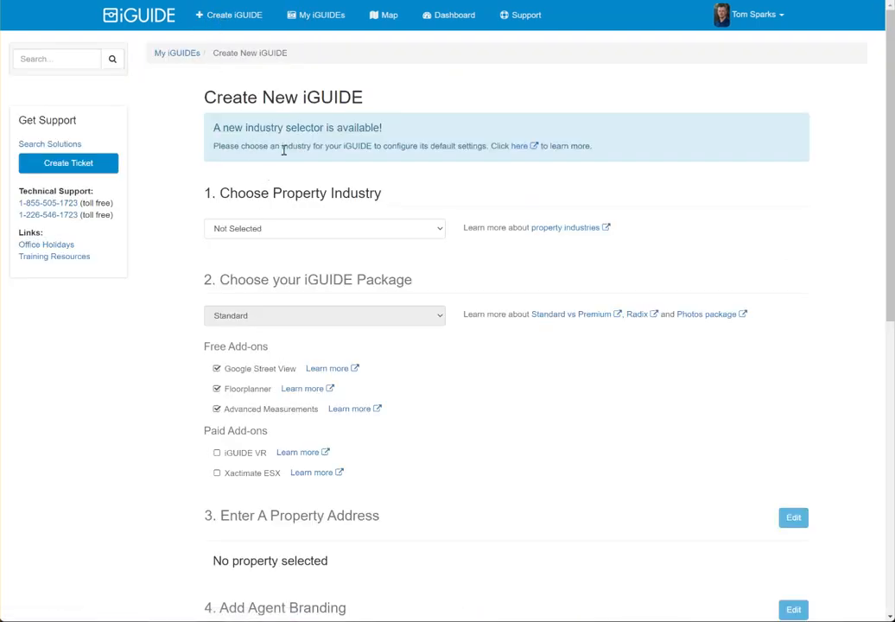
left_click(306, 230)
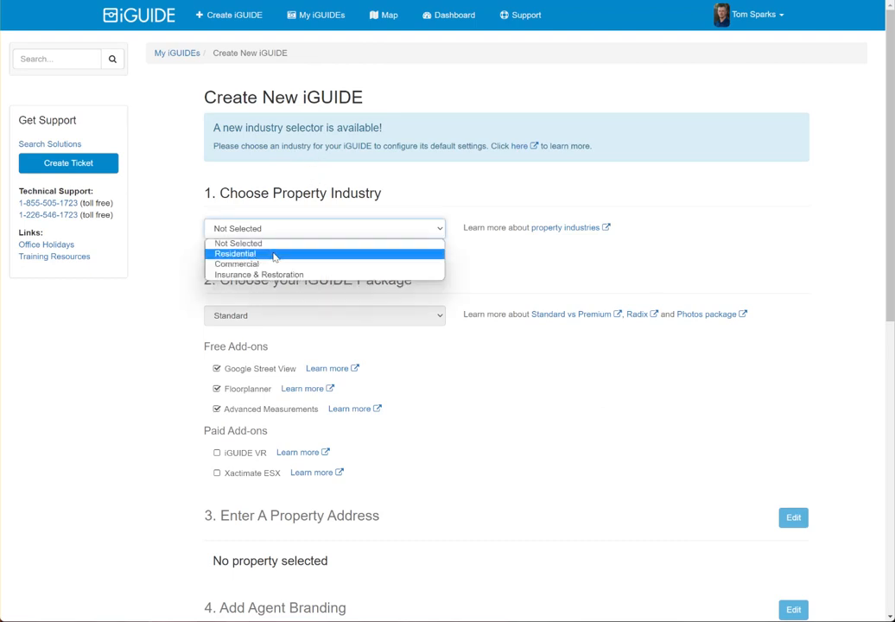
left_click(274, 256)
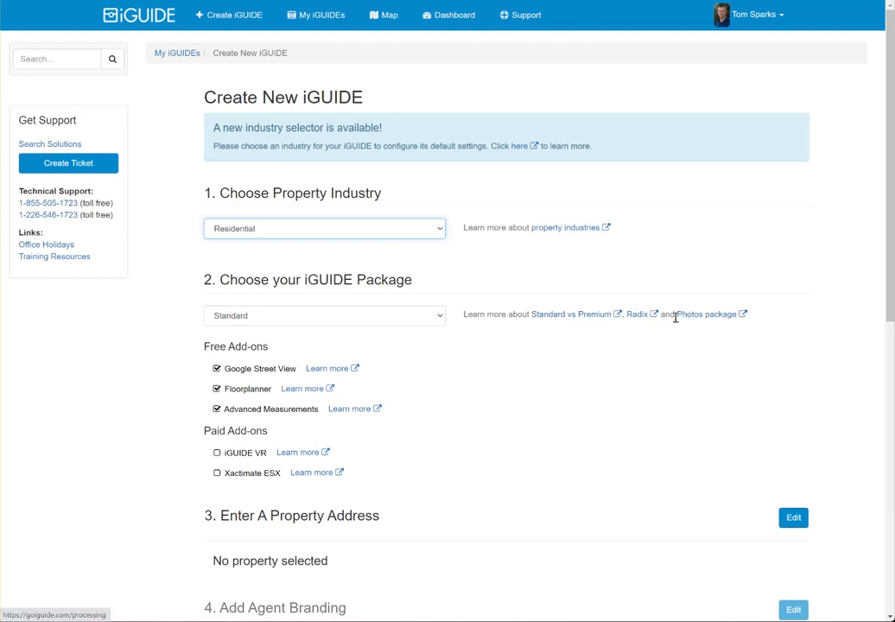
left_click(334, 314)
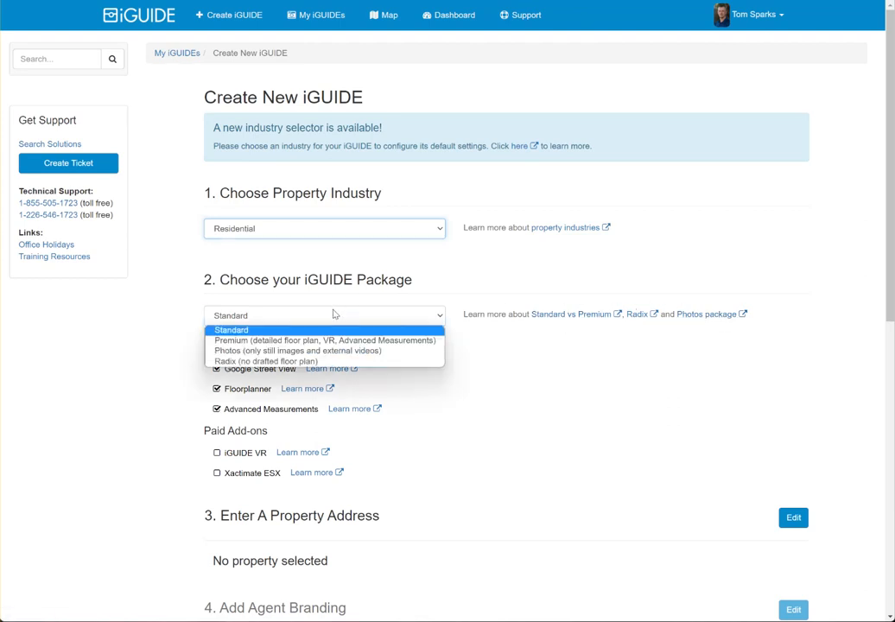
left_click(244, 344)
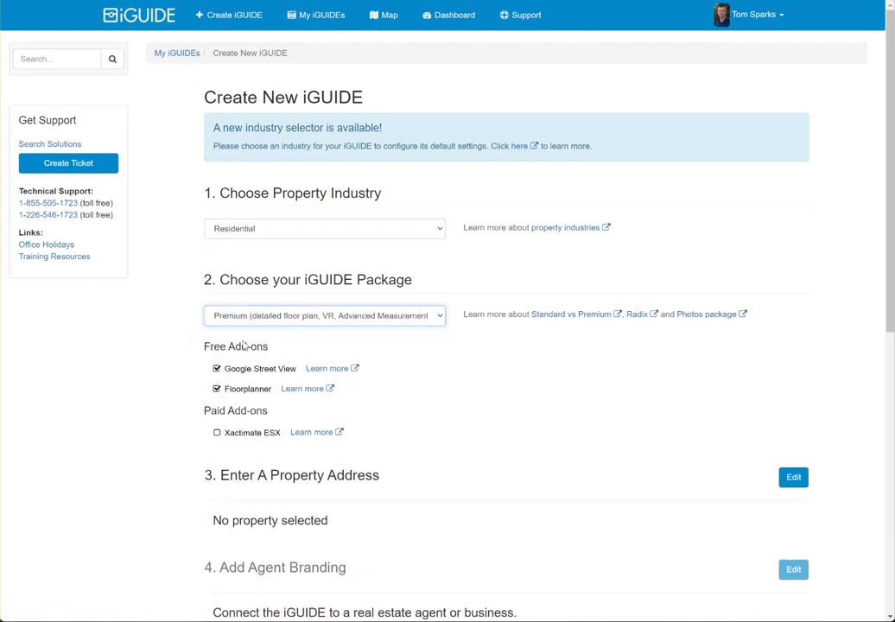
scroll(647, 336, "down", 2)
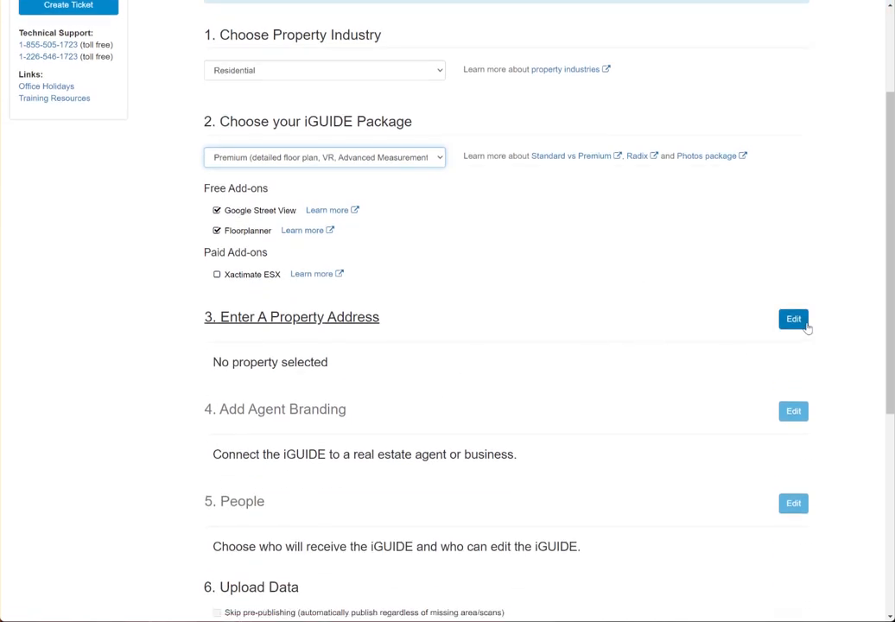
Open the property address form and enter the street number and street name.
left_click(793, 320)
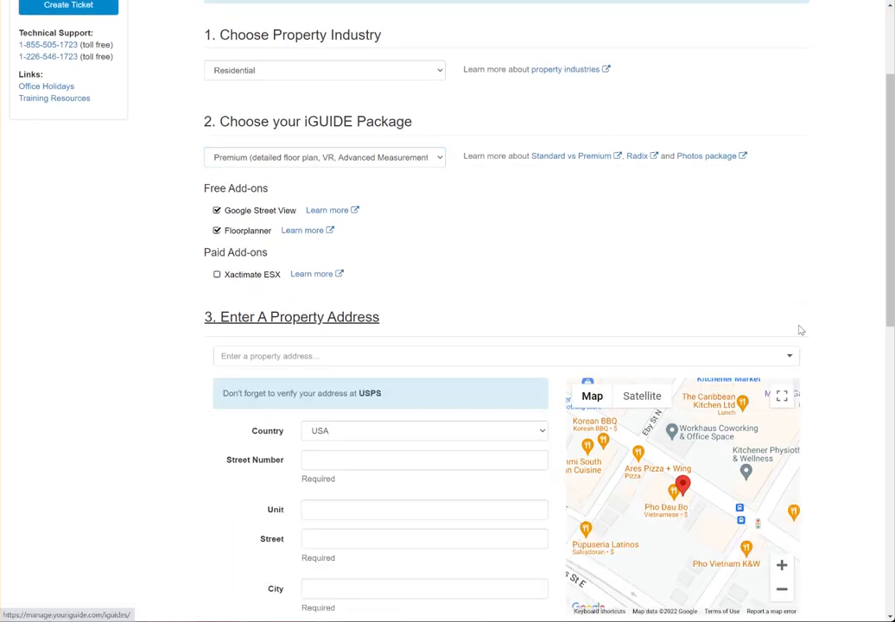
left_click(494, 357)
scroll(233, 316, "down", 1)
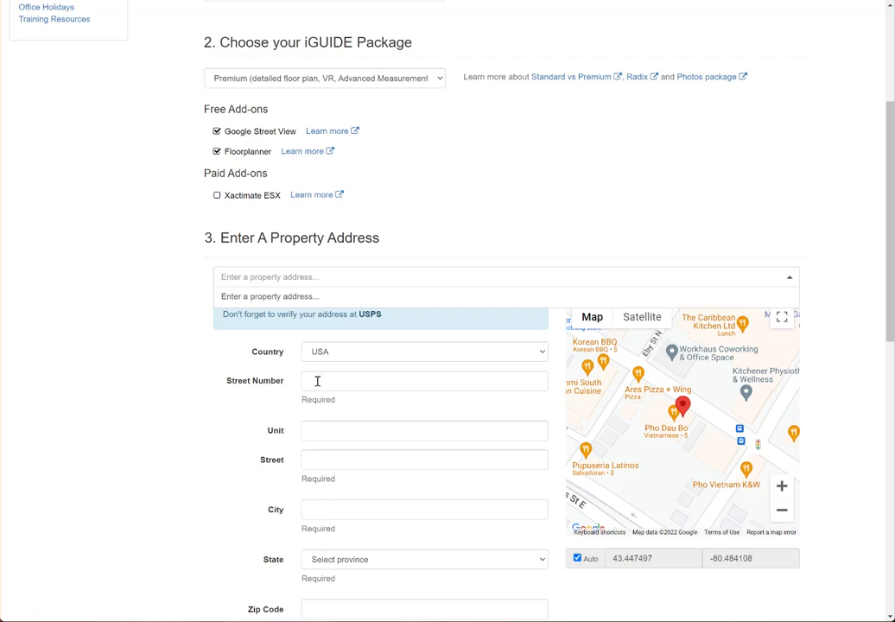
left_click(316, 381)
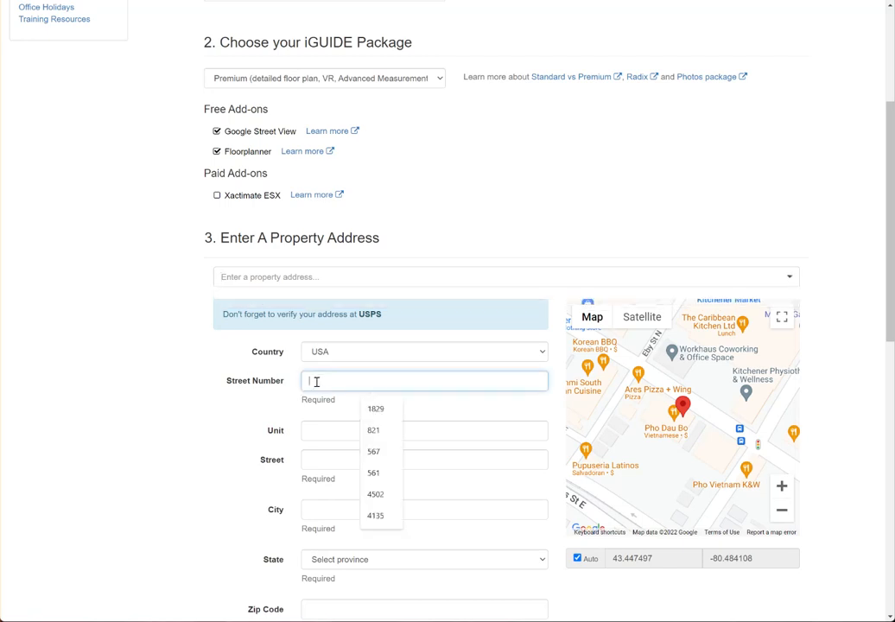
scroll(257, 374, "down", 1)
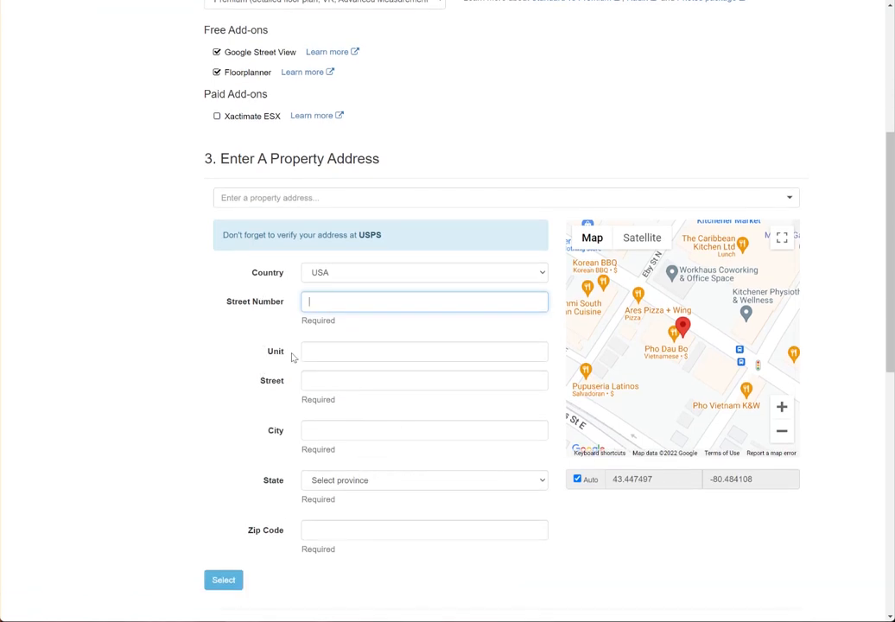
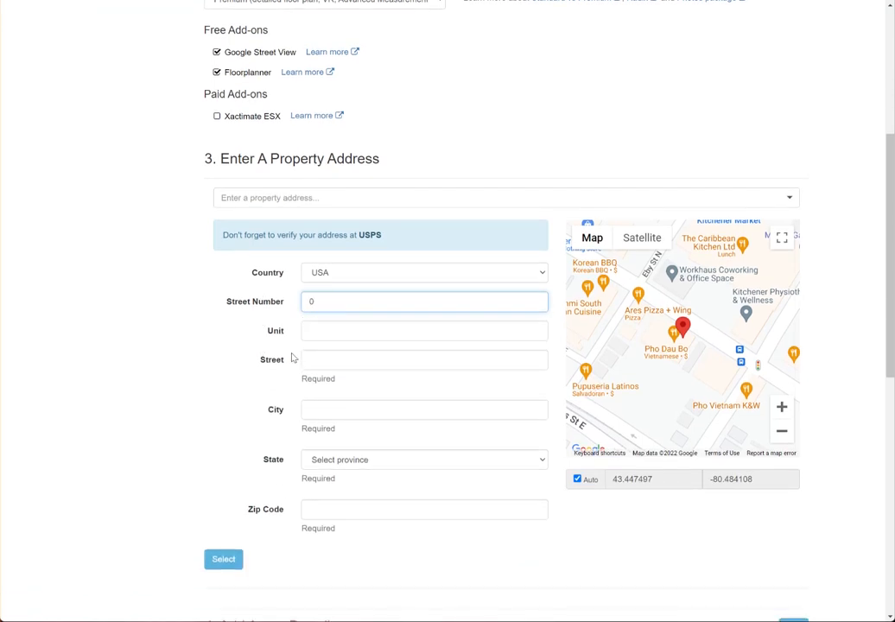
key("Tab")
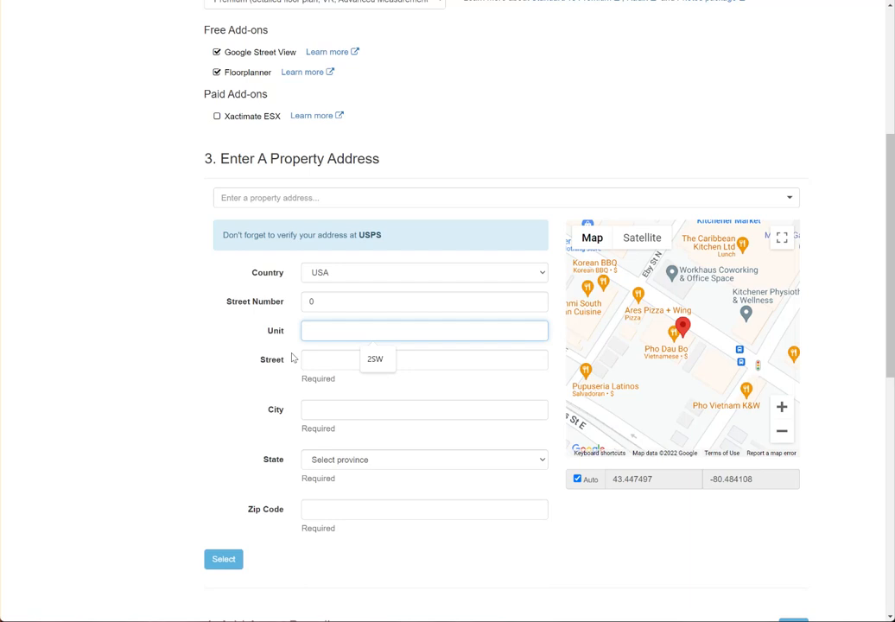
key("Tab")
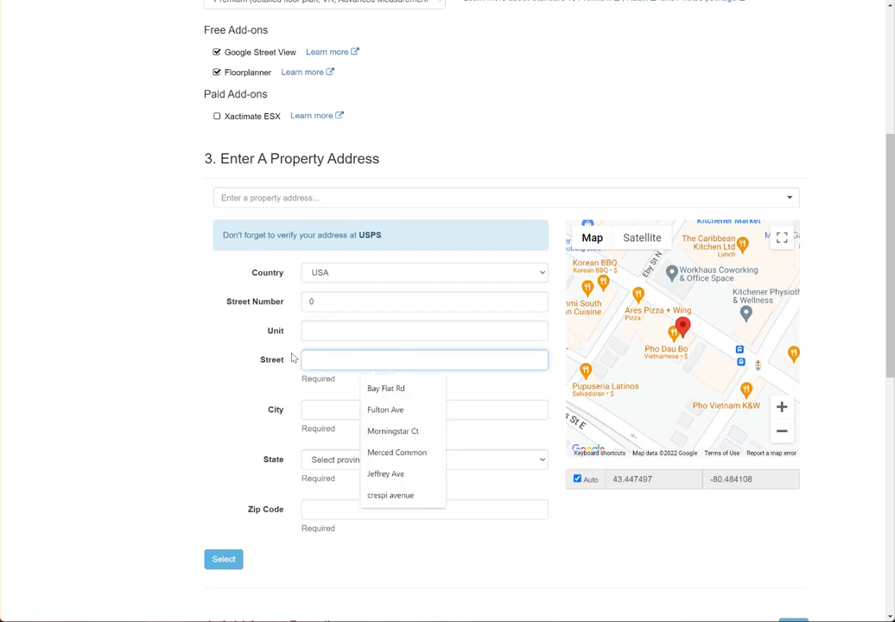
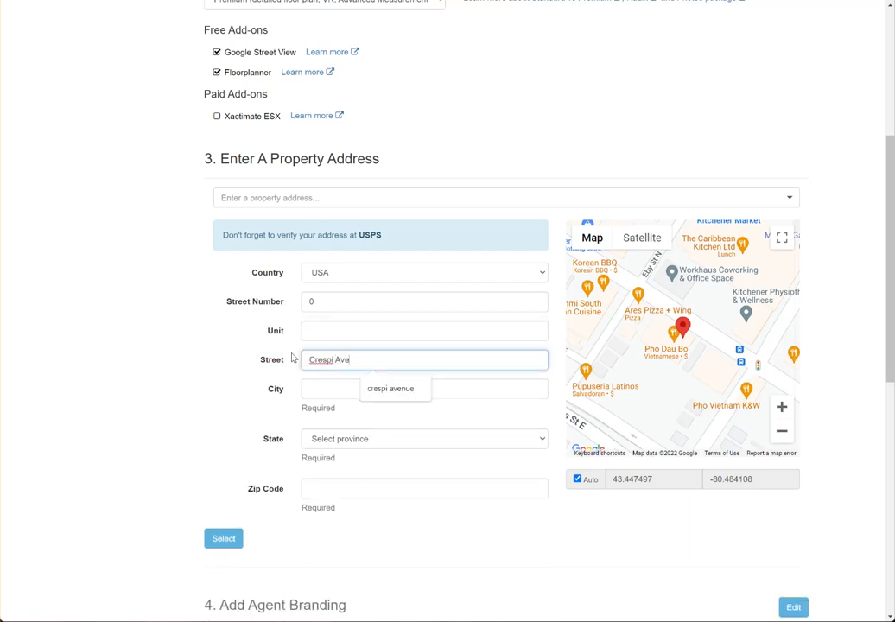
key("Tab")
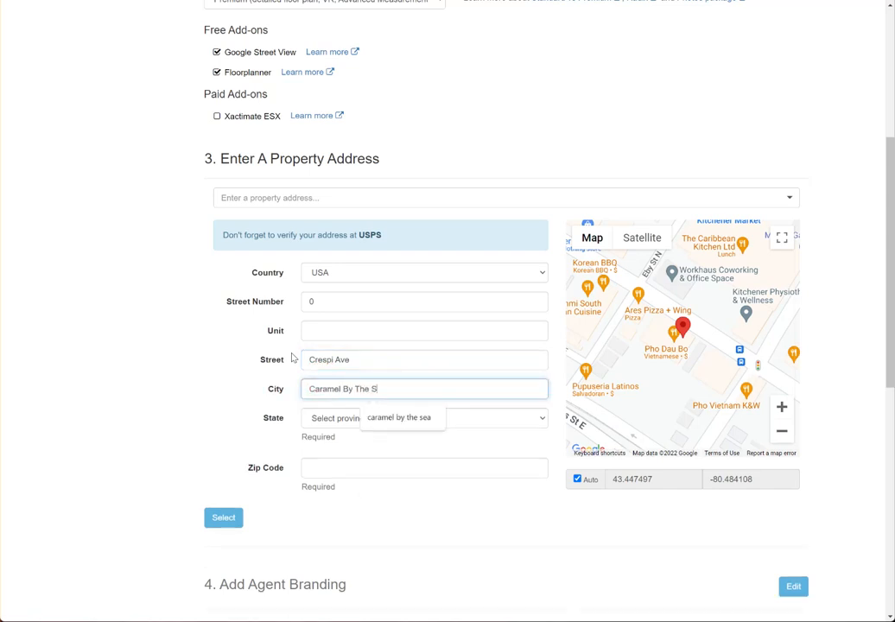
Fill in the property's city, state, ZIP code and unit, then confirm the address.
key("Tab")
key("Tab")
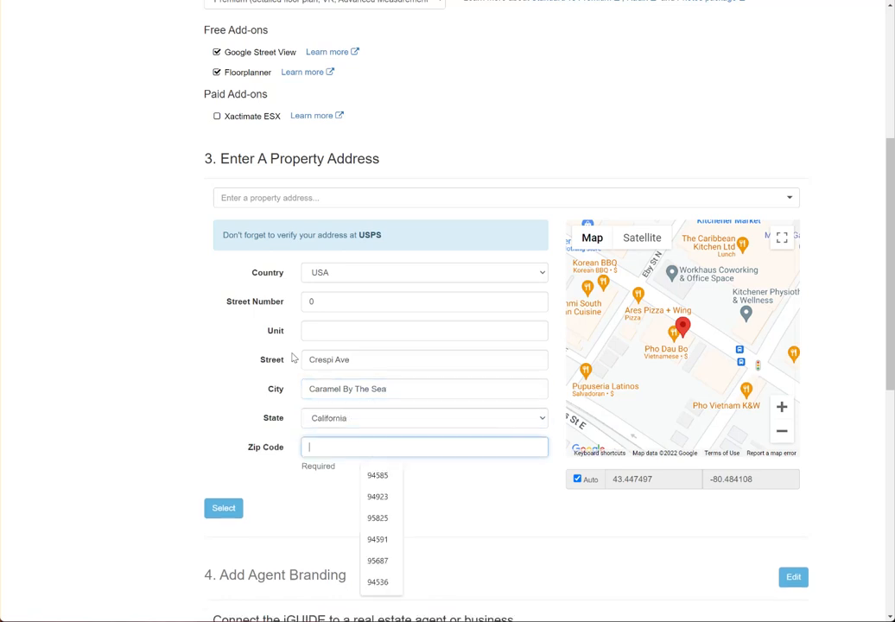
key("alt+Tab")
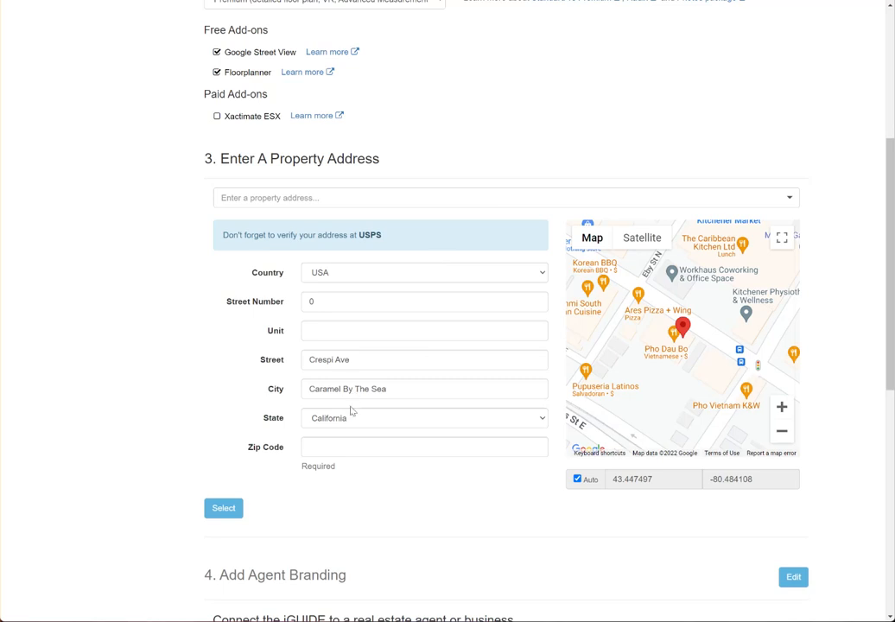
left_click(333, 445)
type("93921")
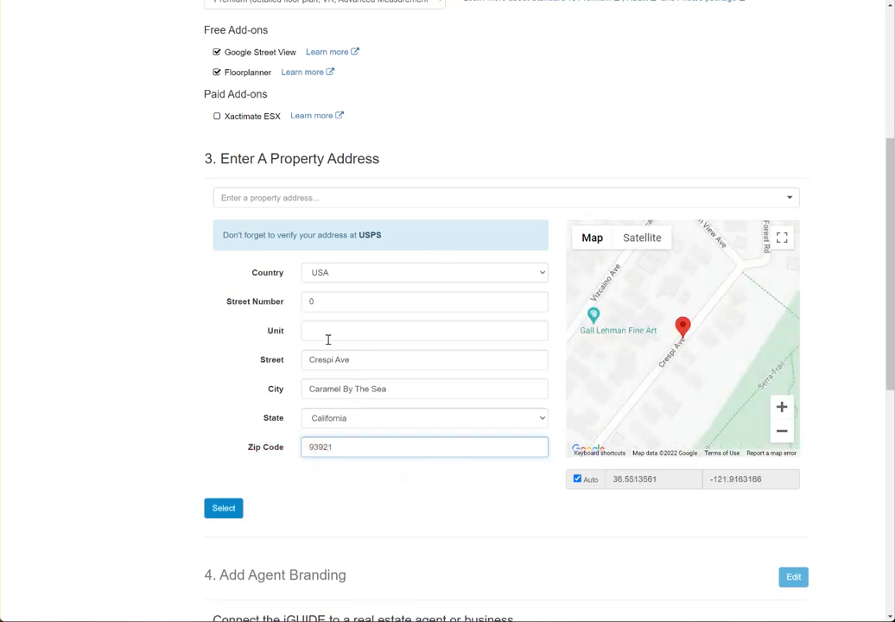
left_click(332, 329)
type("2")
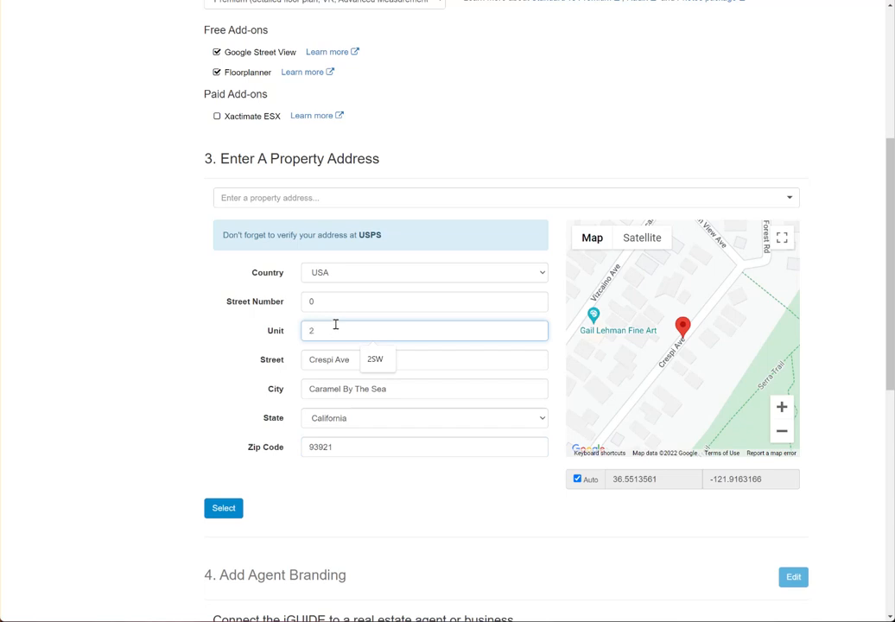
type("SW")
left_click(232, 510)
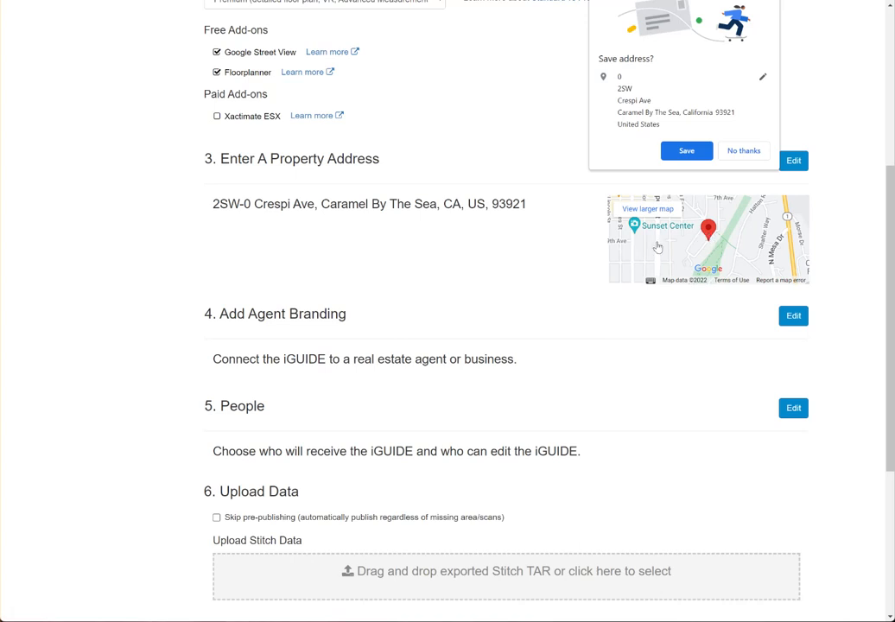
Decline the browser's offer to save the address and expand Advanced Options.
scroll(663, 354, "down", 1)
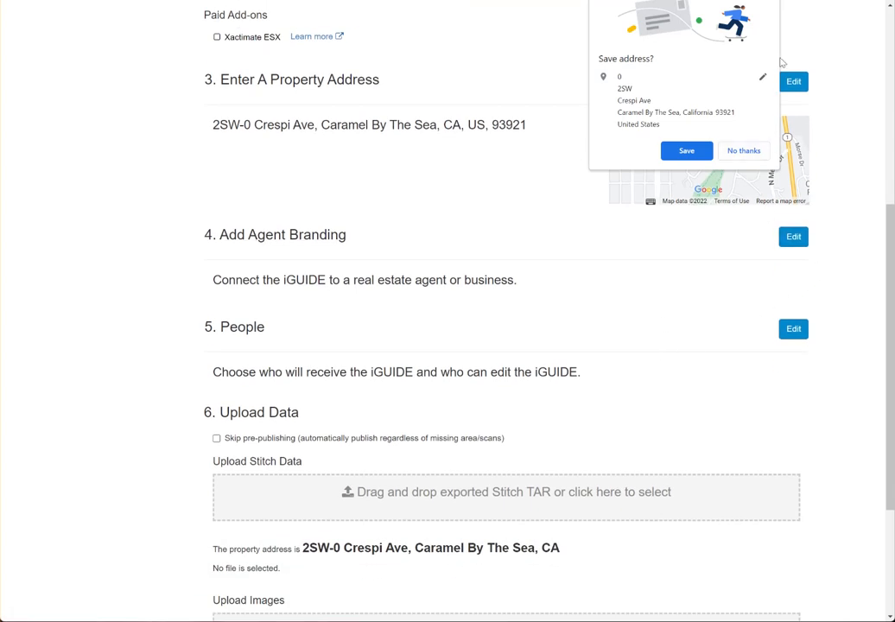
left_click(744, 151)
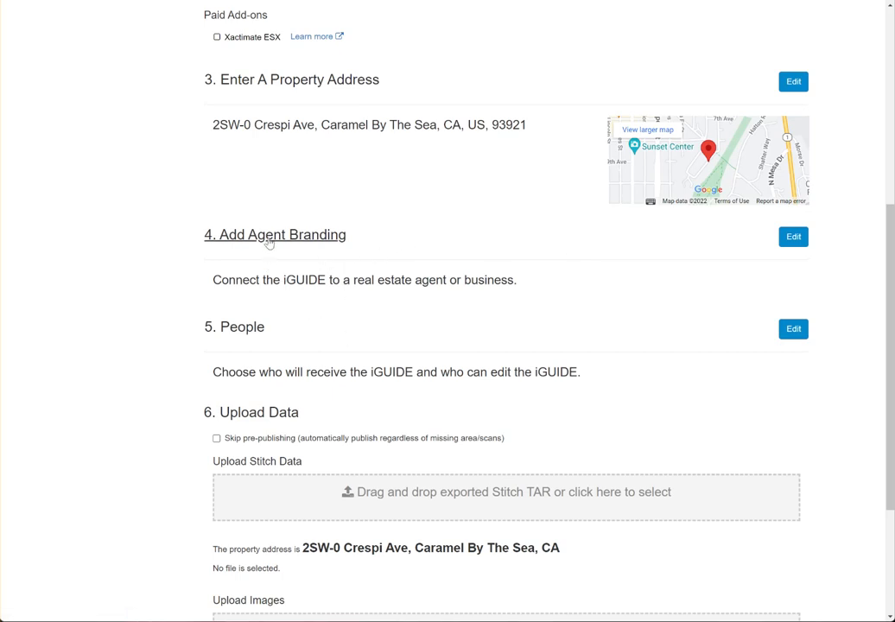
scroll(347, 320, "down", 3)
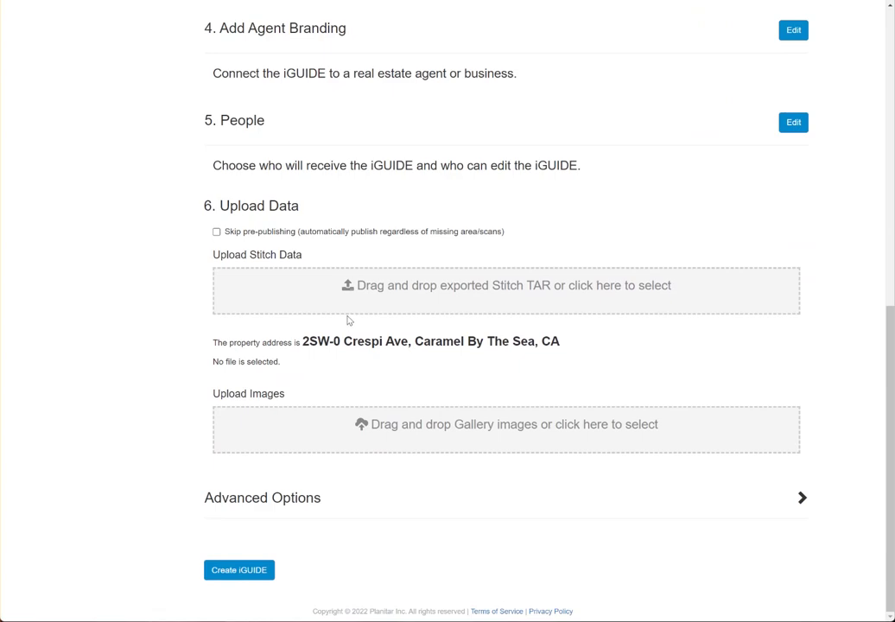
left_click(276, 498)
Append _ims5 to the iGUIDE URL and bring up the Stitch TAR file picker.
scroll(249, 409, "down", 4)
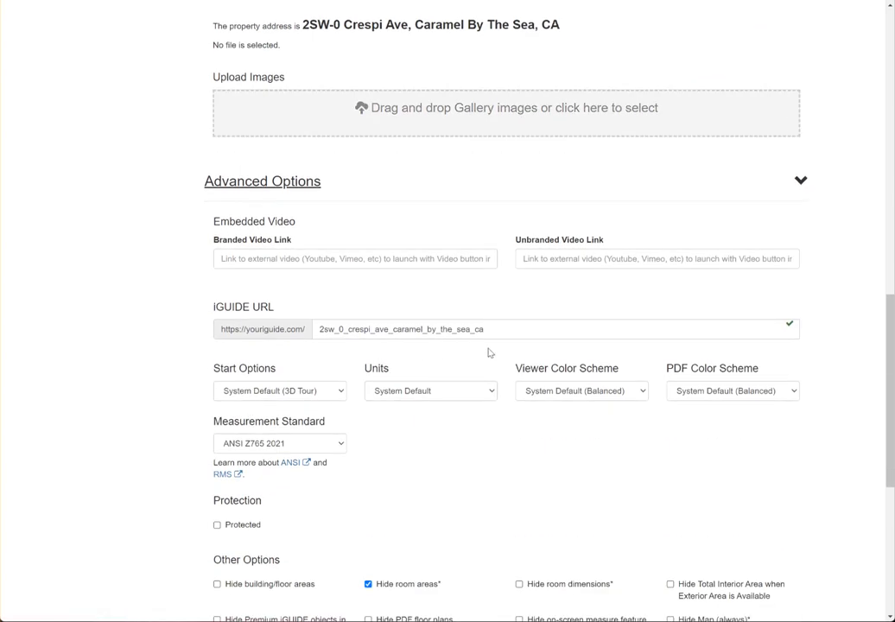
left_click(508, 327)
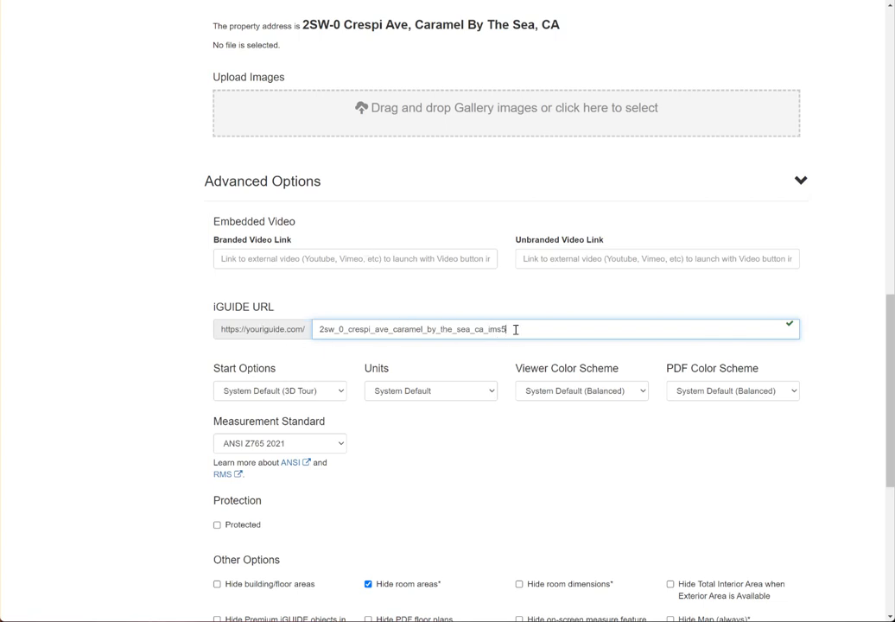
scroll(564, 290, "down", 5)
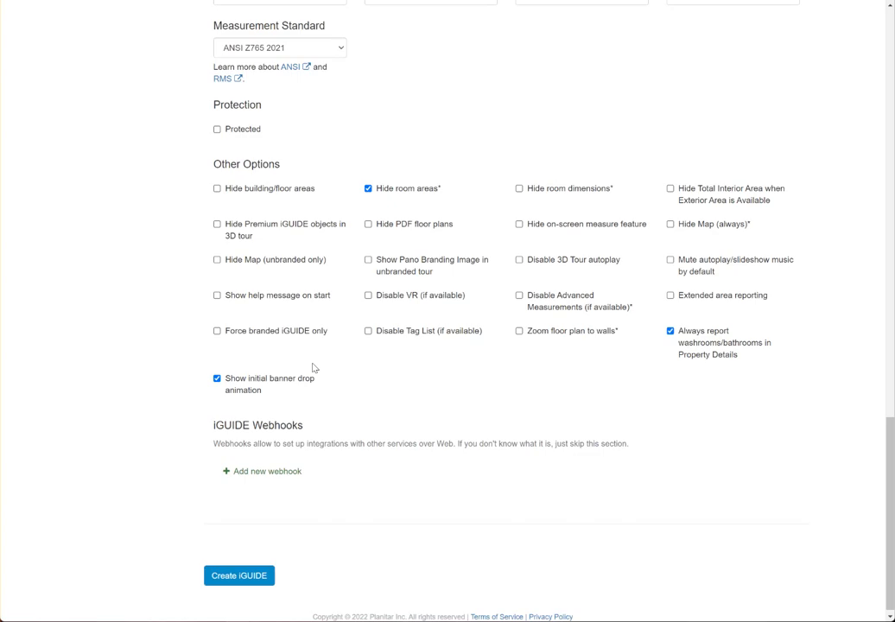
scroll(327, 317, "up", 9)
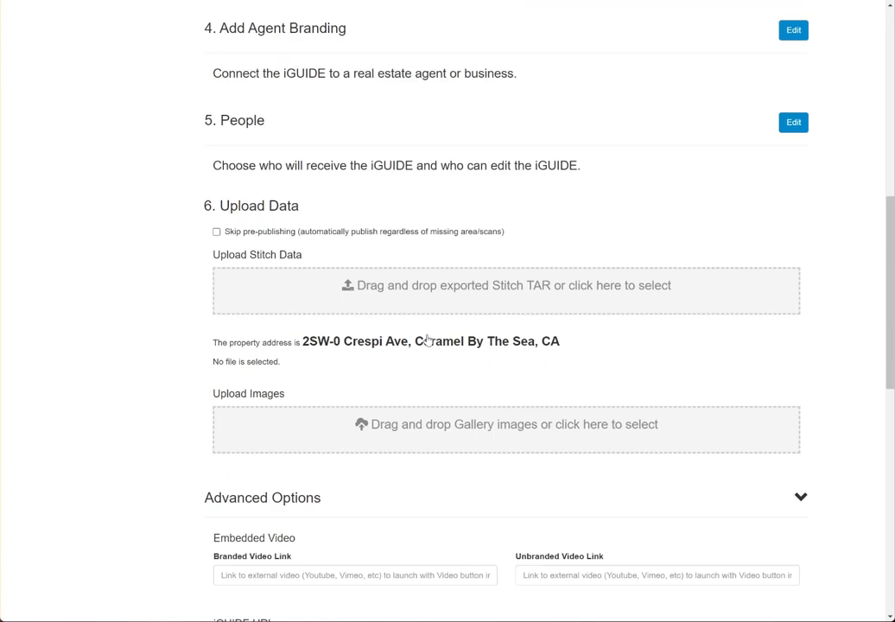
left_click(380, 292)
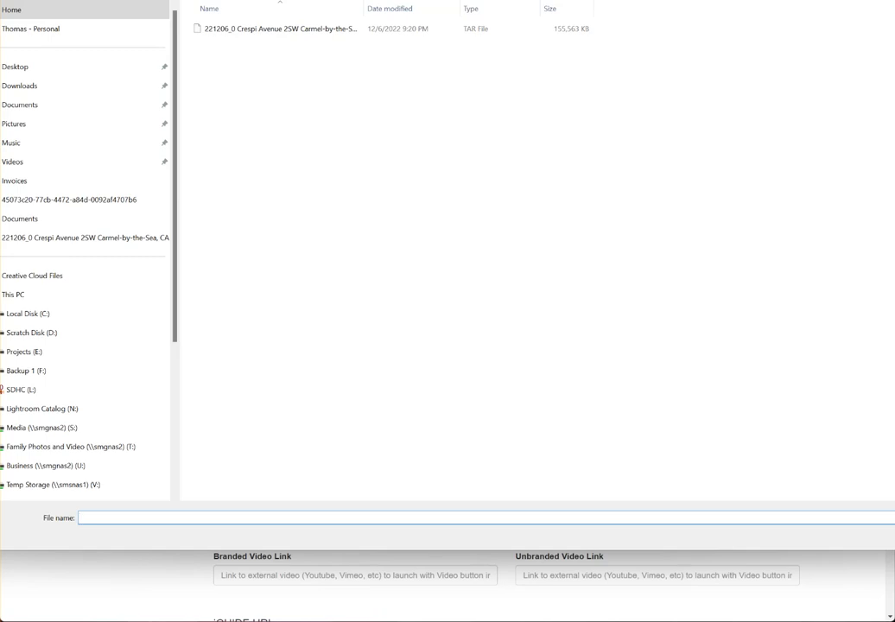
Go to the ims5 project's _Export folder and select its _ims5.stitch.tar file.
key("alt+Up")
left_click(299, 63)
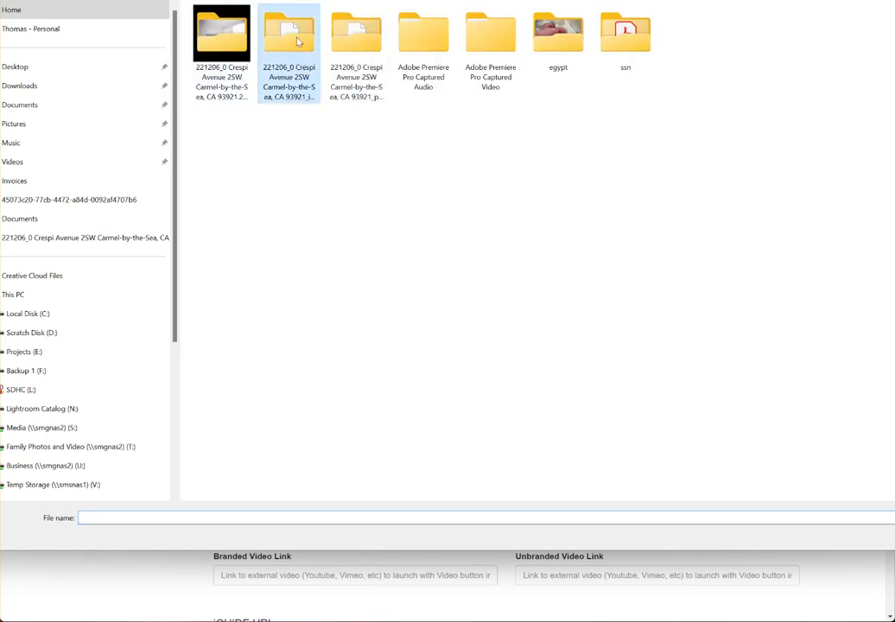
double_click(298, 41)
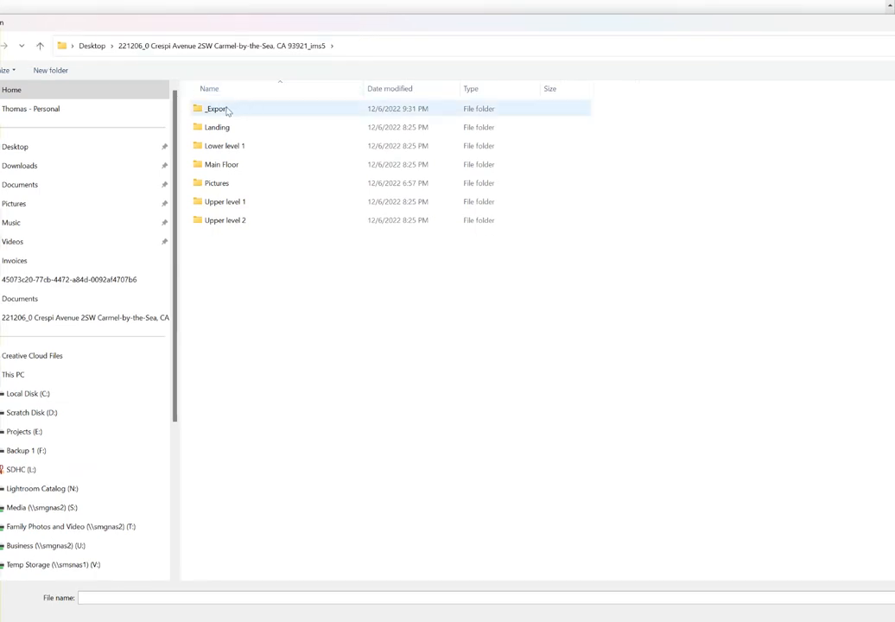
double_click(260, 109)
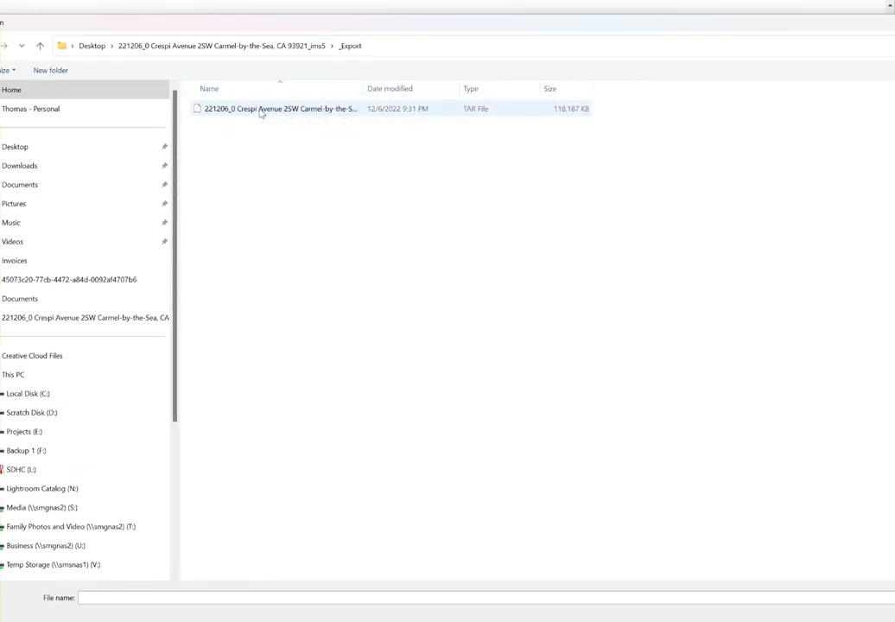
double_click(260, 109)
scroll(285, 307, "down", 1)
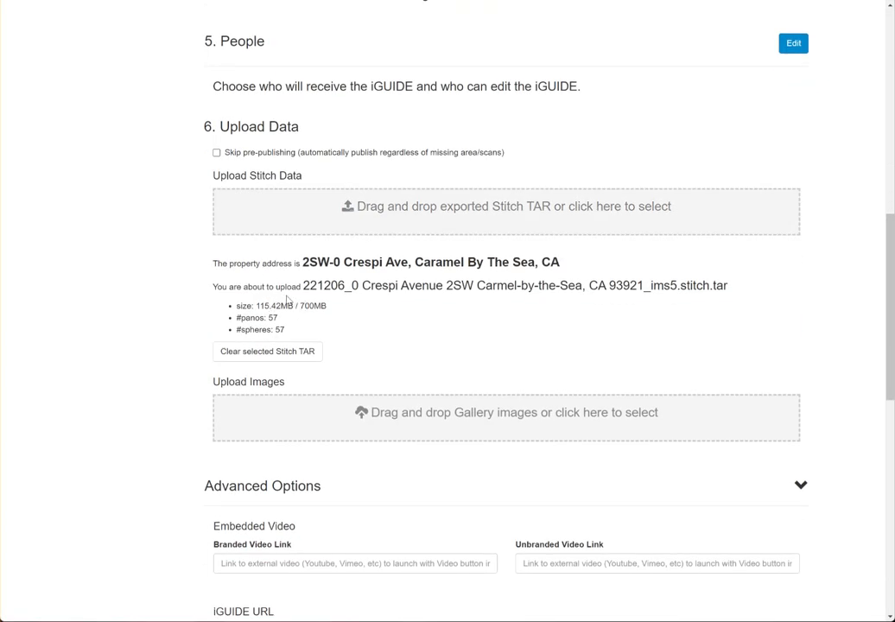
Tick 'That's OK, I know what I'm doing' for no banner and submit Create iGUIDE and Upload.
scroll(367, 287, "down", 10)
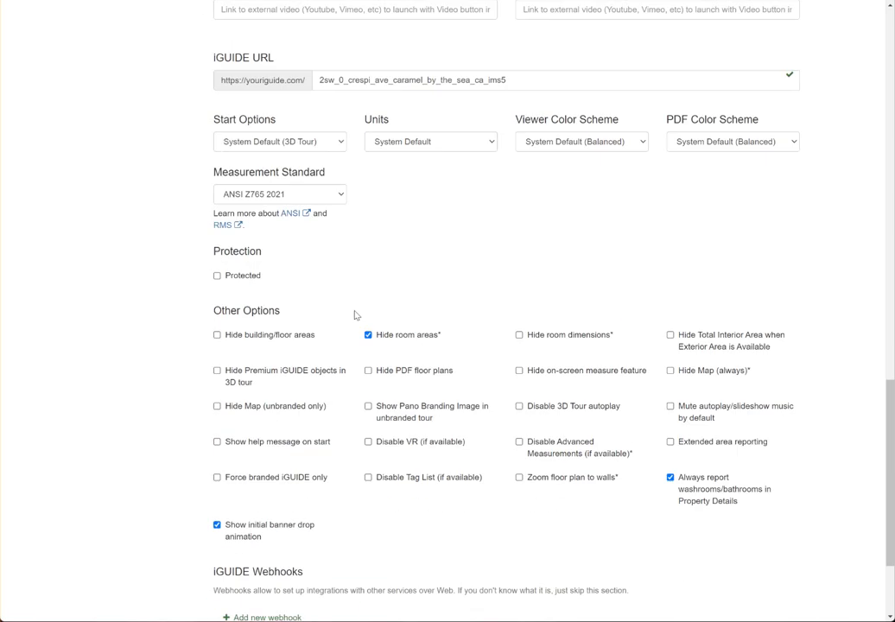
left_click(262, 574)
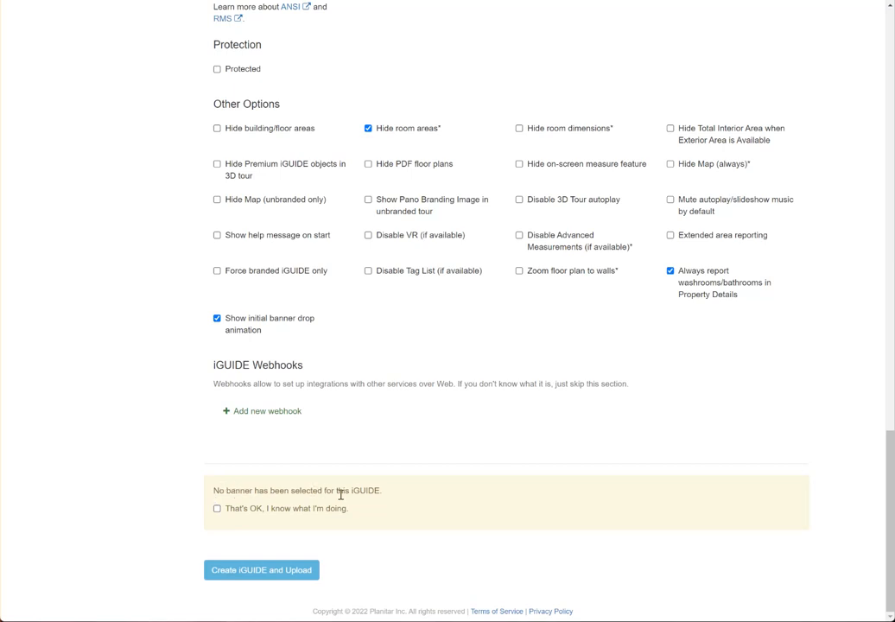
left_click(218, 511)
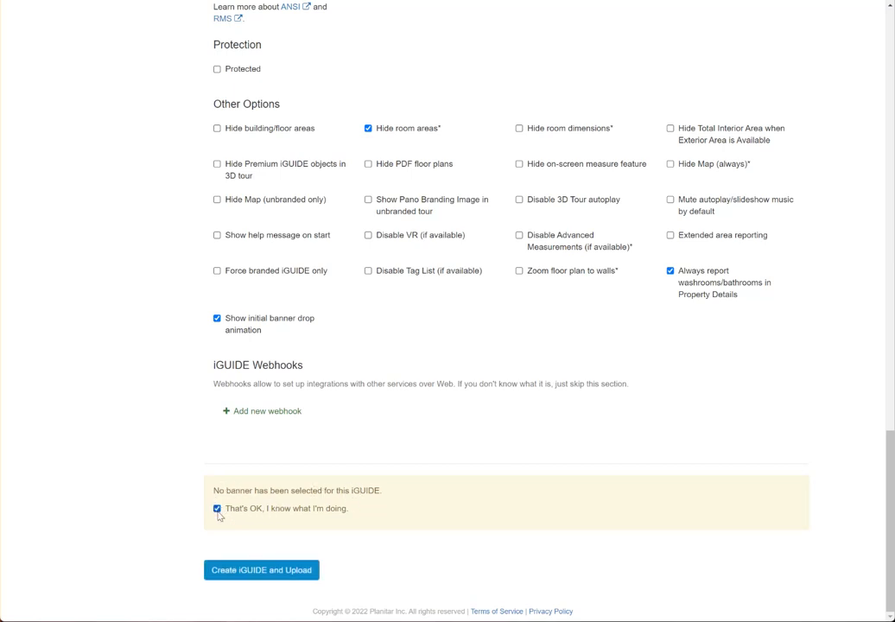
left_click(251, 570)
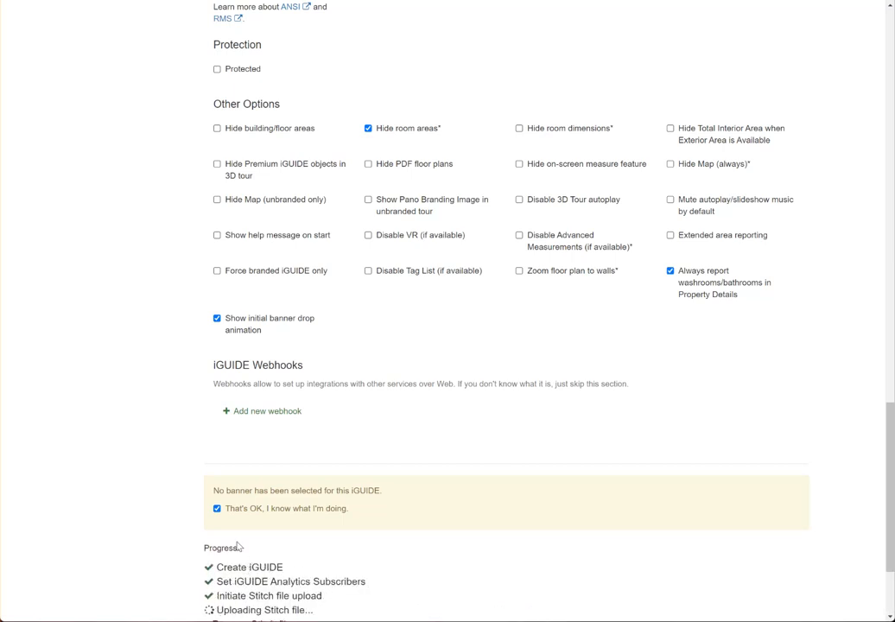
Wait for every upload and processing step to reach 100%, dismissing a stray context menu.
scroll(236, 432, "down", 2)
right_click(236, 434)
left_click(148, 405)
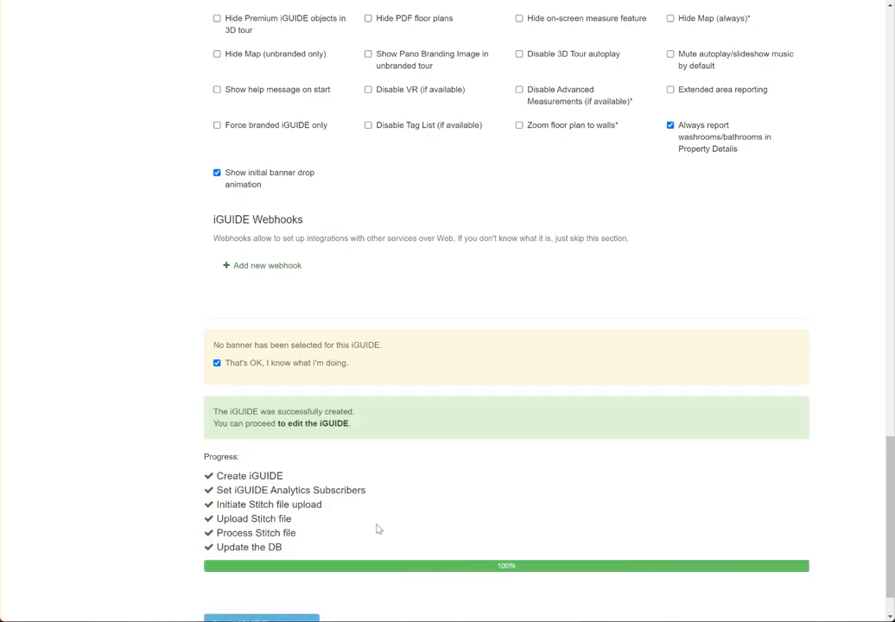
scroll(376, 528, "down", 1)
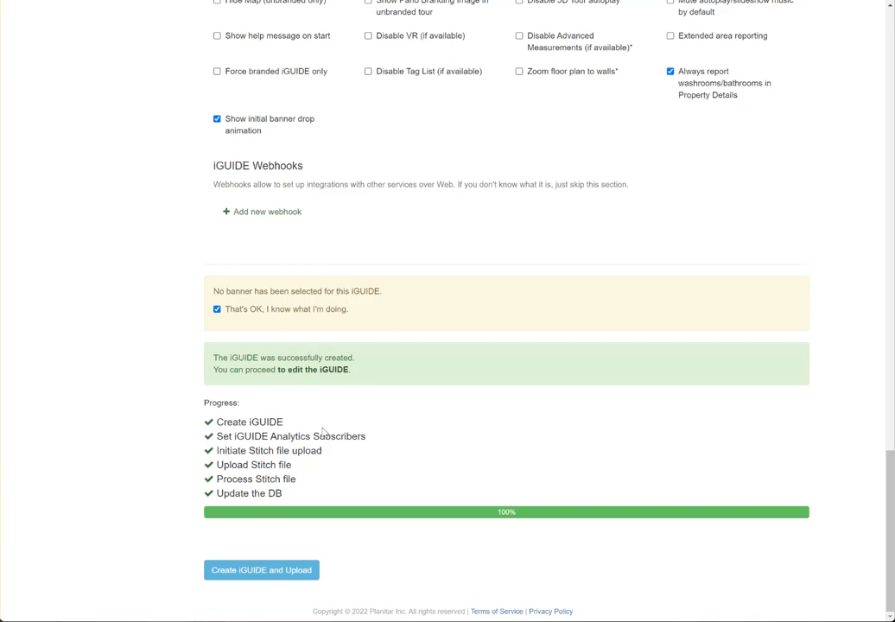
scroll(327, 467, "up", 15)
Scroll to the top and go to My iGUIDEs from the navigation bar.
scroll(328, 458, "up", 8)
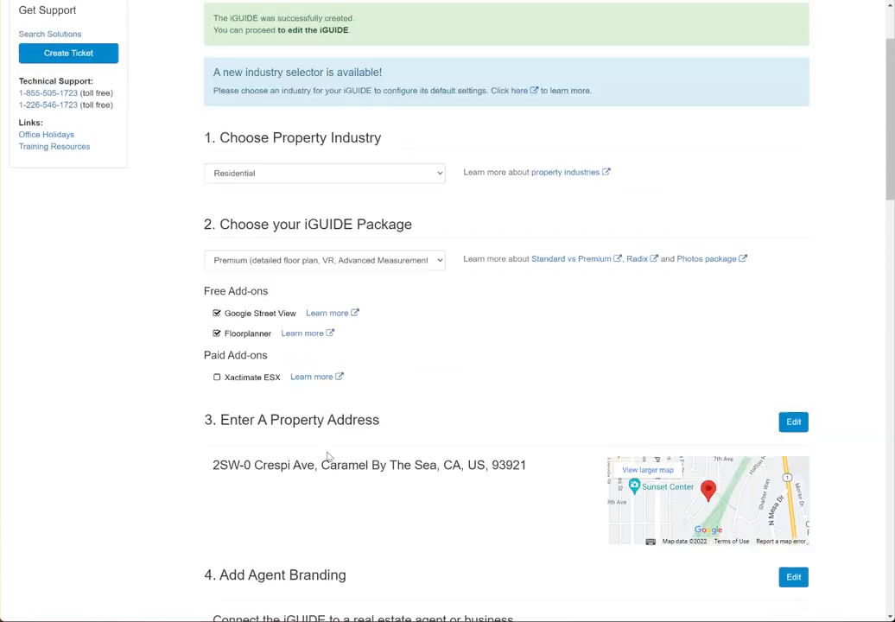
left_click(307, 24)
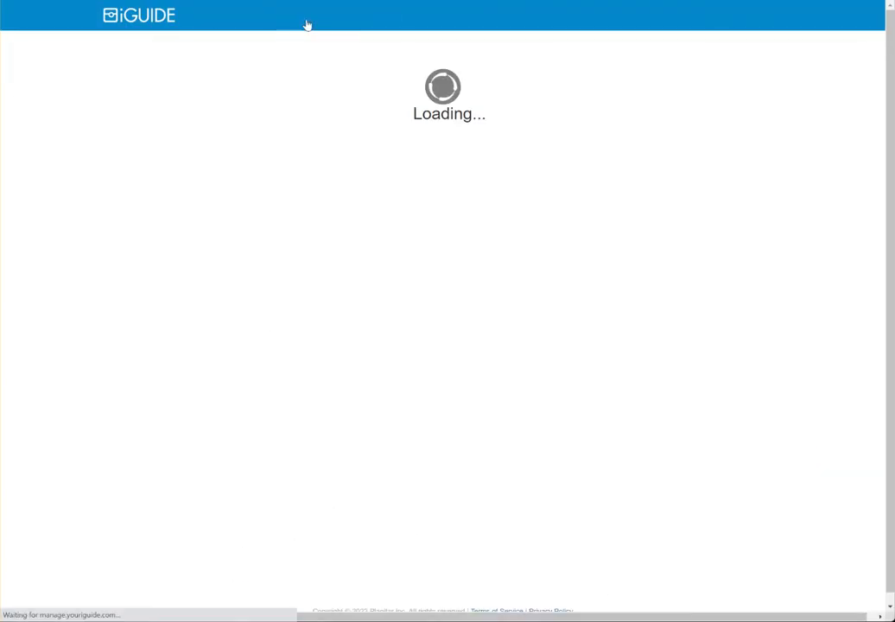